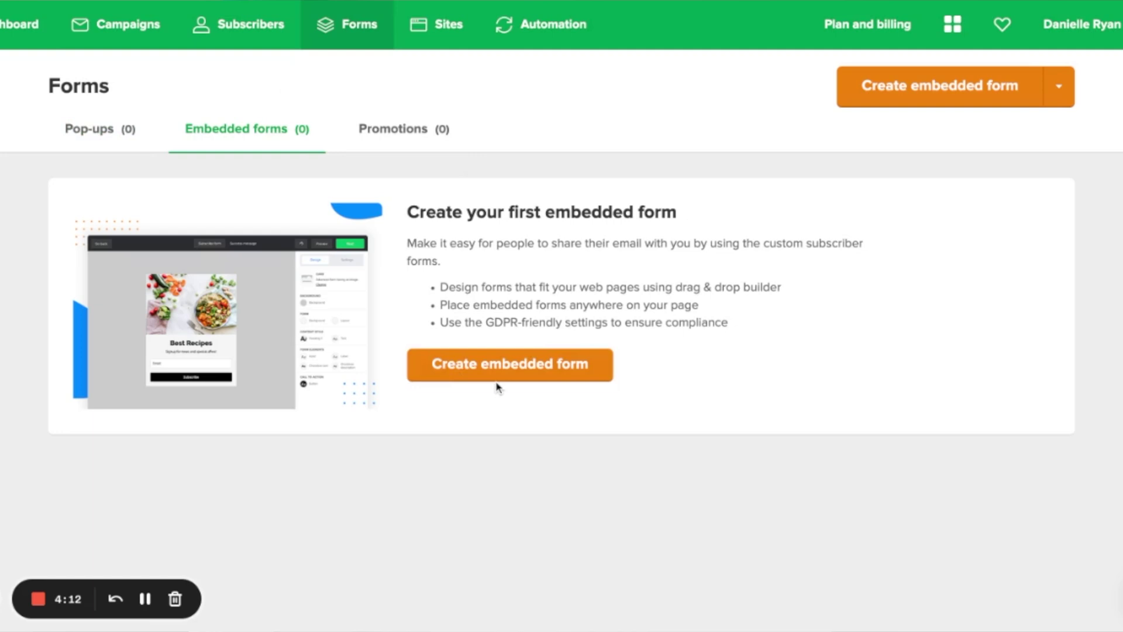
Step: Create a new embedded form named "Business Checklist" and continue to the subscriber group selection
left_click(515, 371)
left_click(225, 206)
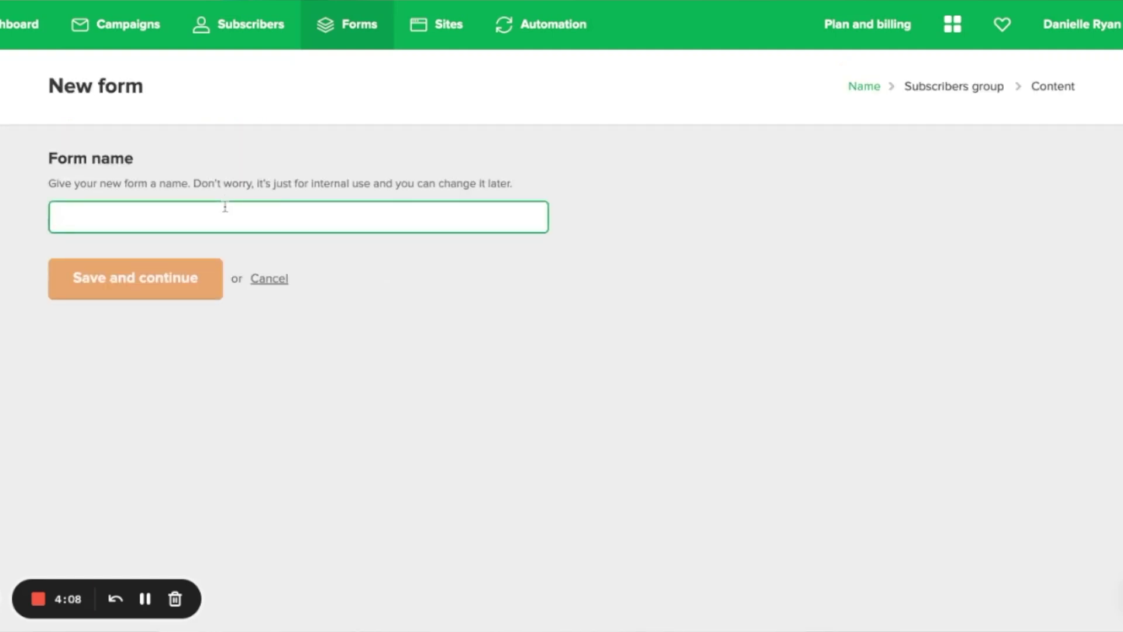
type("Bus")
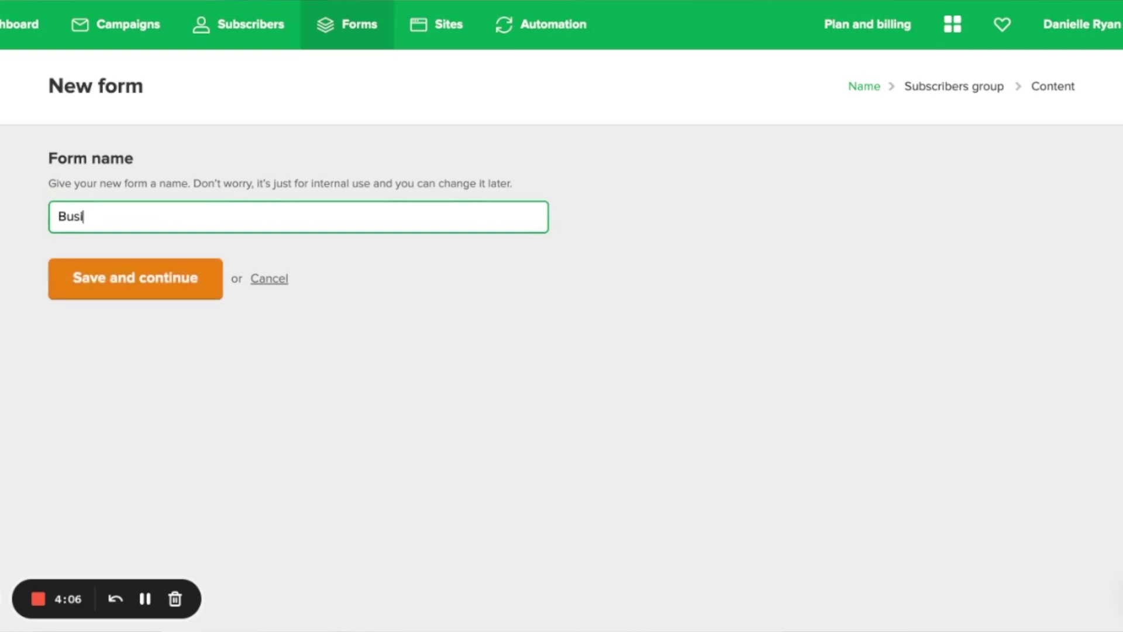
type("iness Checklist")
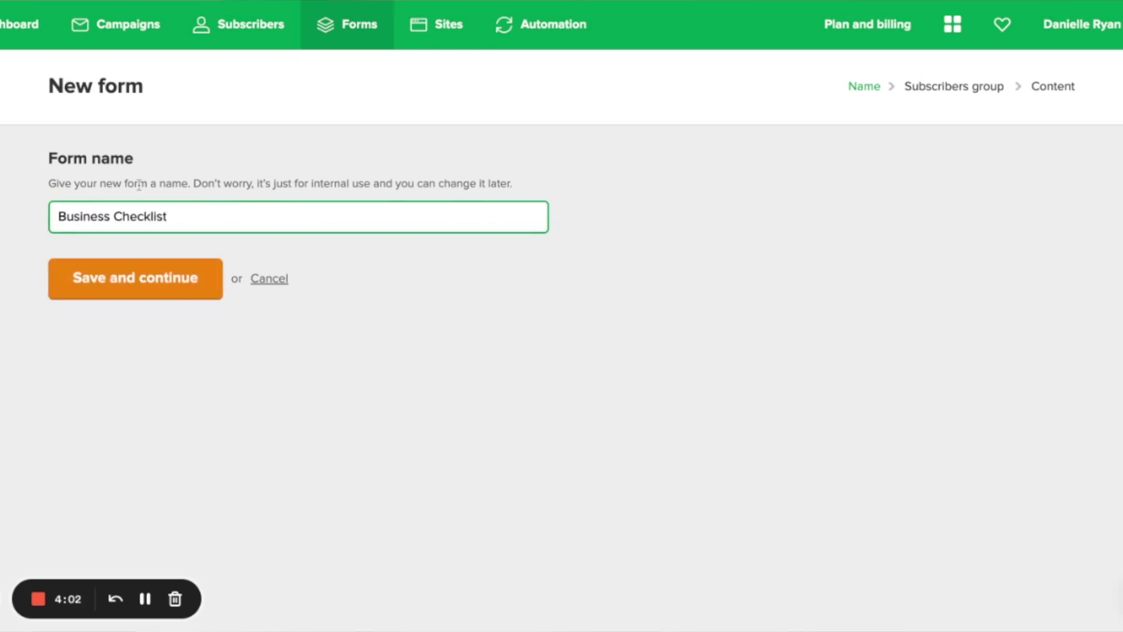
key("Return")
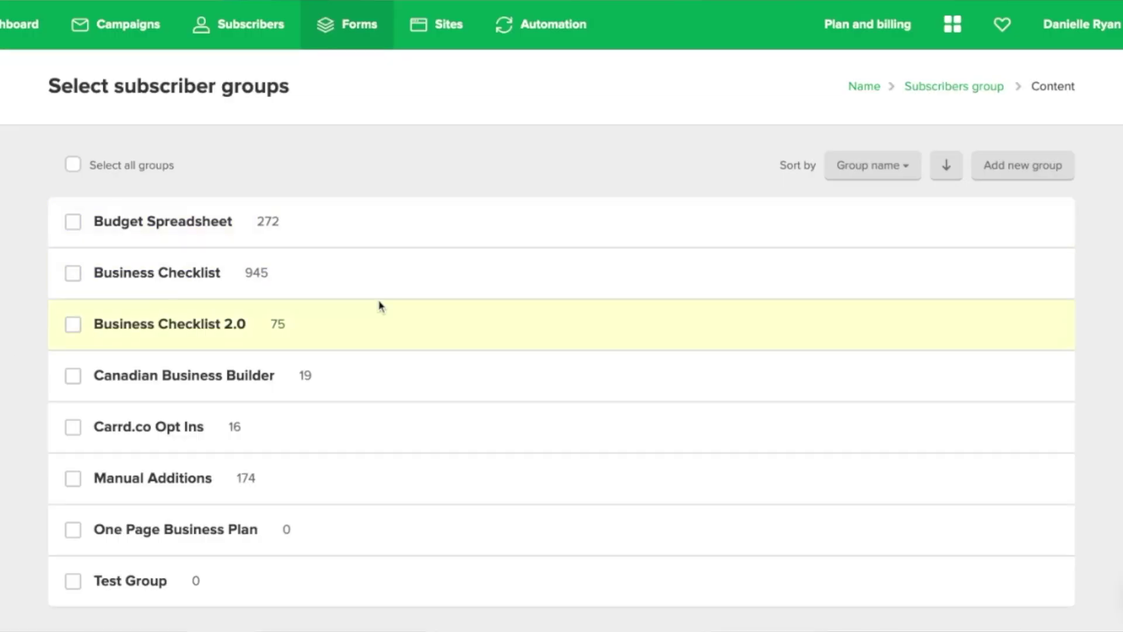
Step: Assign the form to the Test Group subscriber group and continue to the form content
scroll(380, 305, "down", 3)
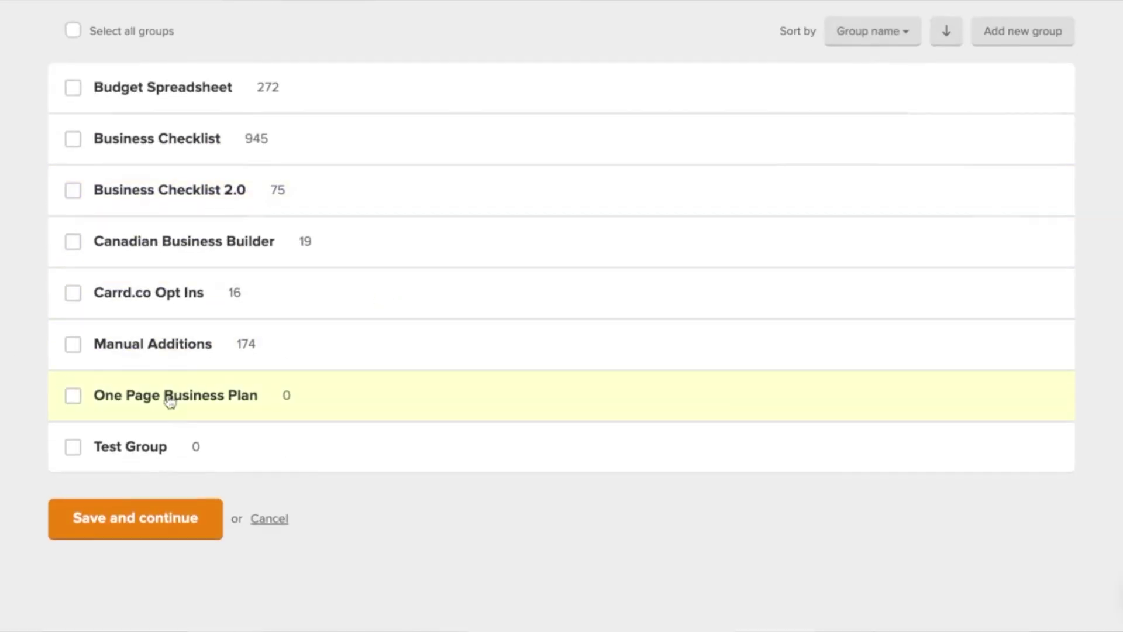
left_click(65, 448)
left_click(140, 529)
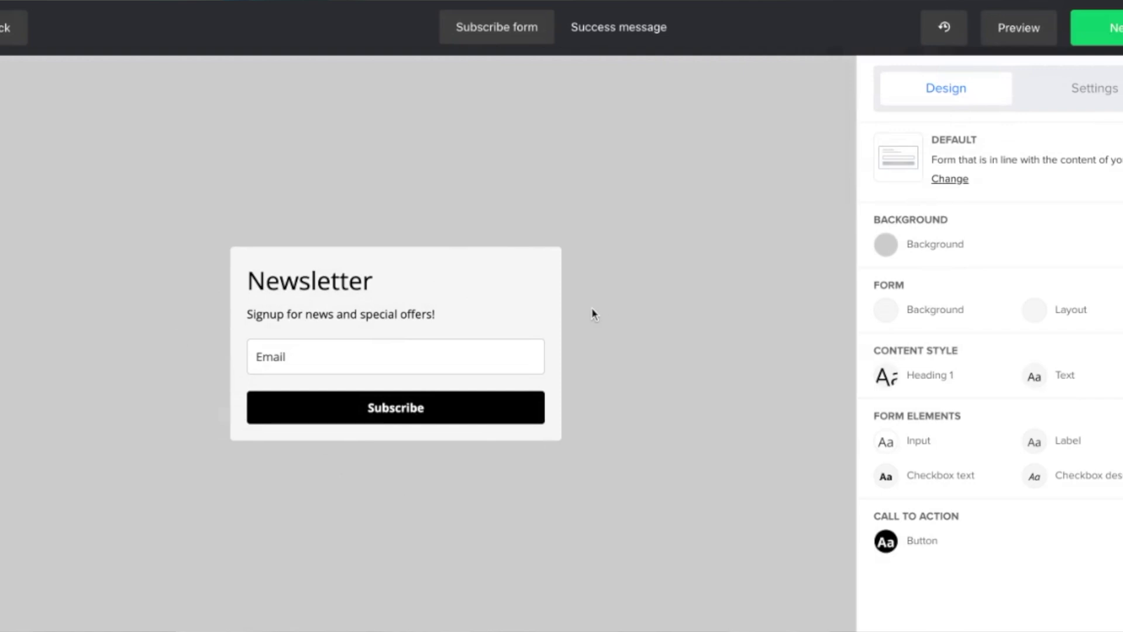
Step: Change the subscribe form's heading to "FREE Business Checklist"
mouse_move(431, 313)
left_click(475, 263)
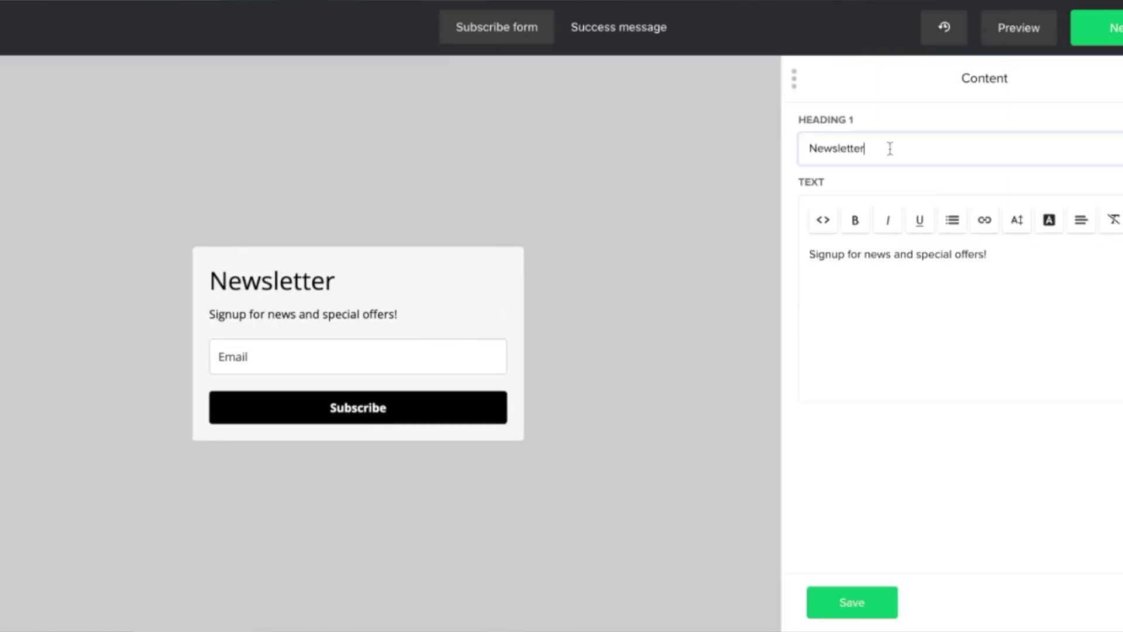
type("FREE Busi")
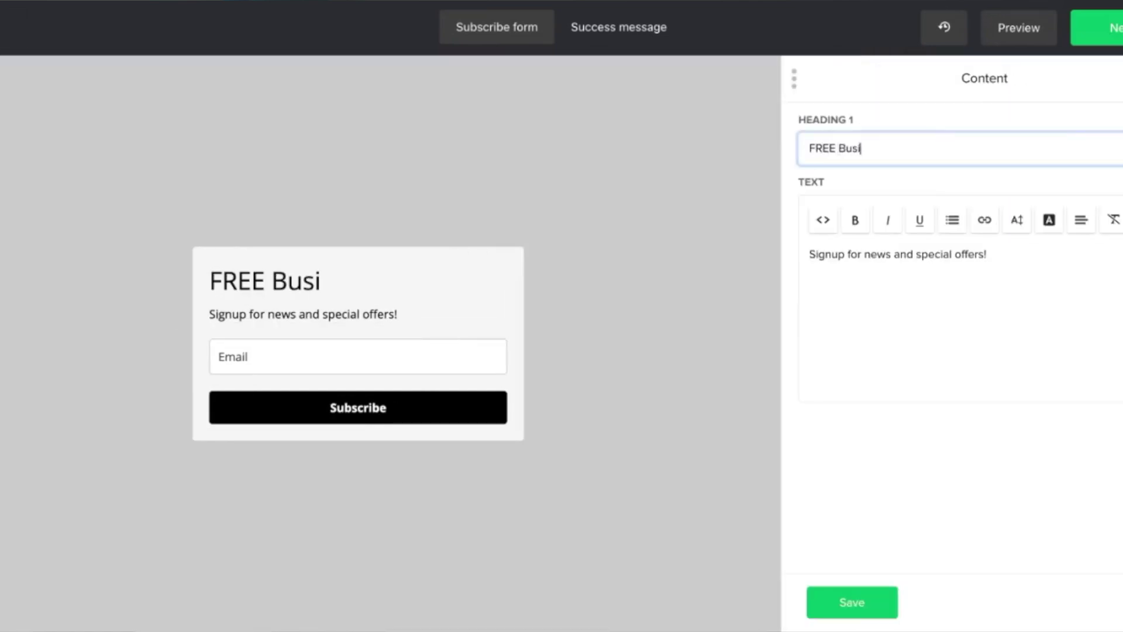
type("ness Checklist")
Step: Replace the form's description with "Access my .pdf and learn how to start a business." and save the content
left_click(1020, 253)
left_click_drag(1021, 254, 683, 258)
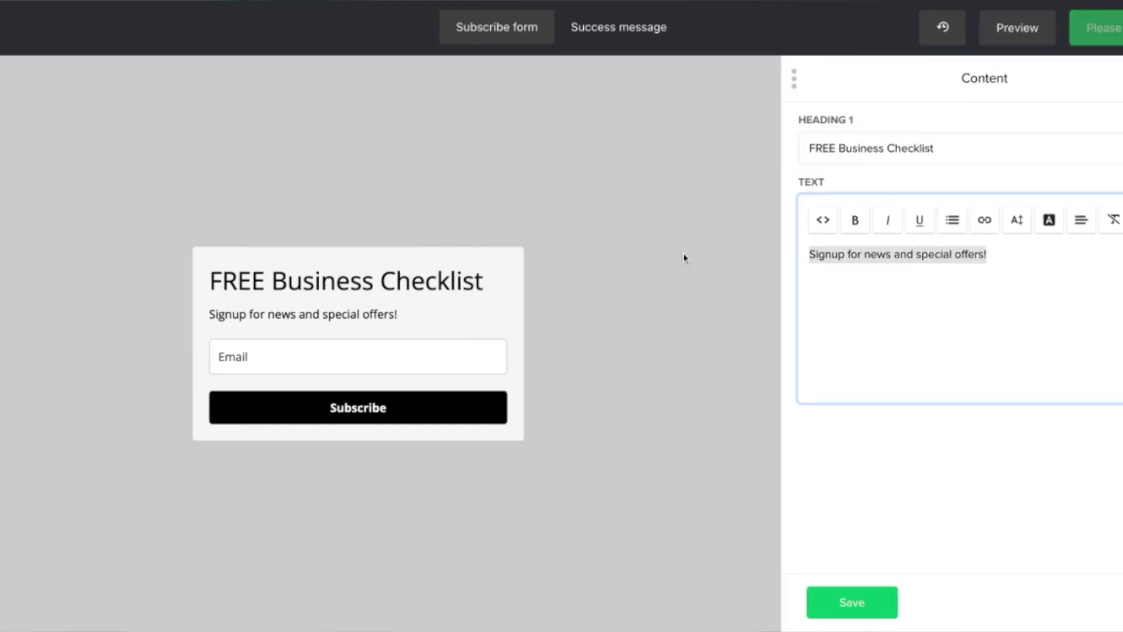
type("Access ")
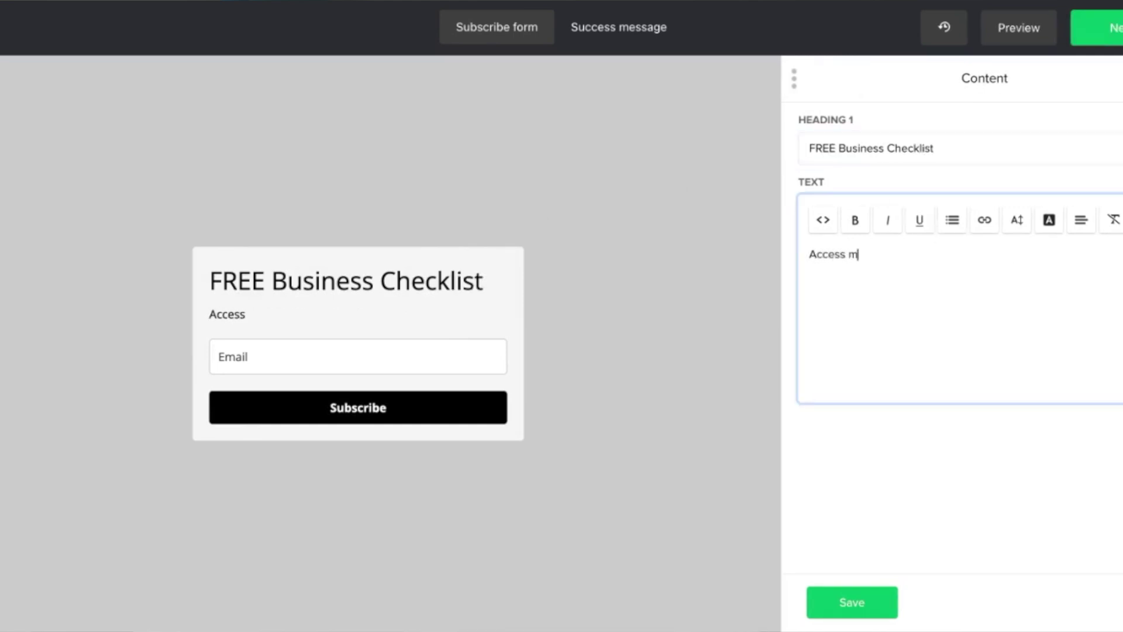
type("my .pdf t and learn how to")
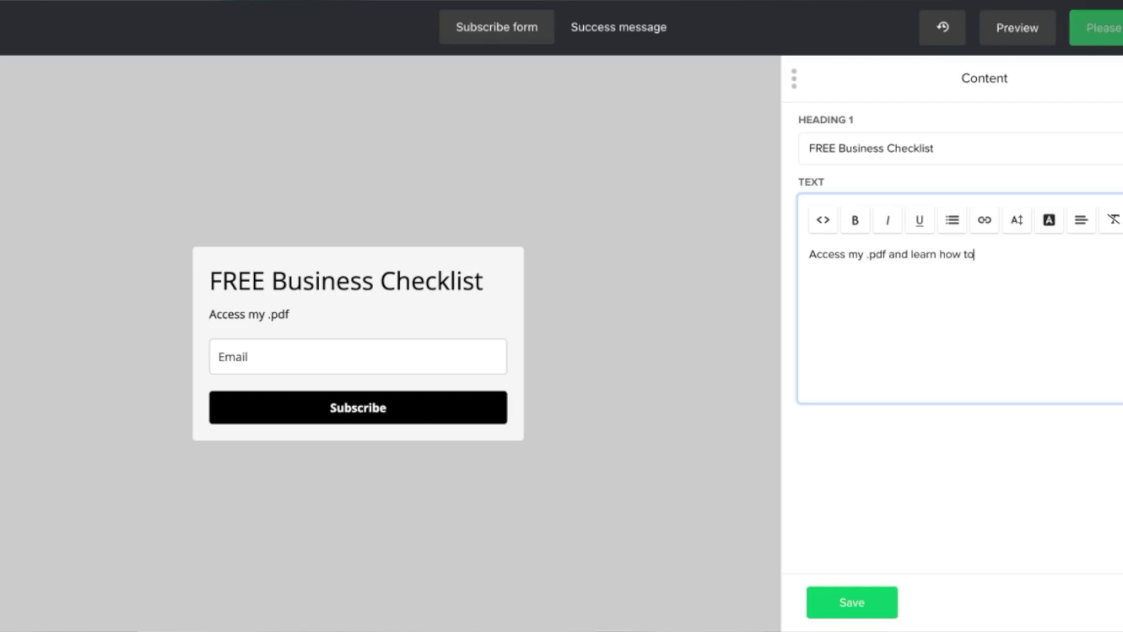
type(" start a business.")
left_click(851, 602)
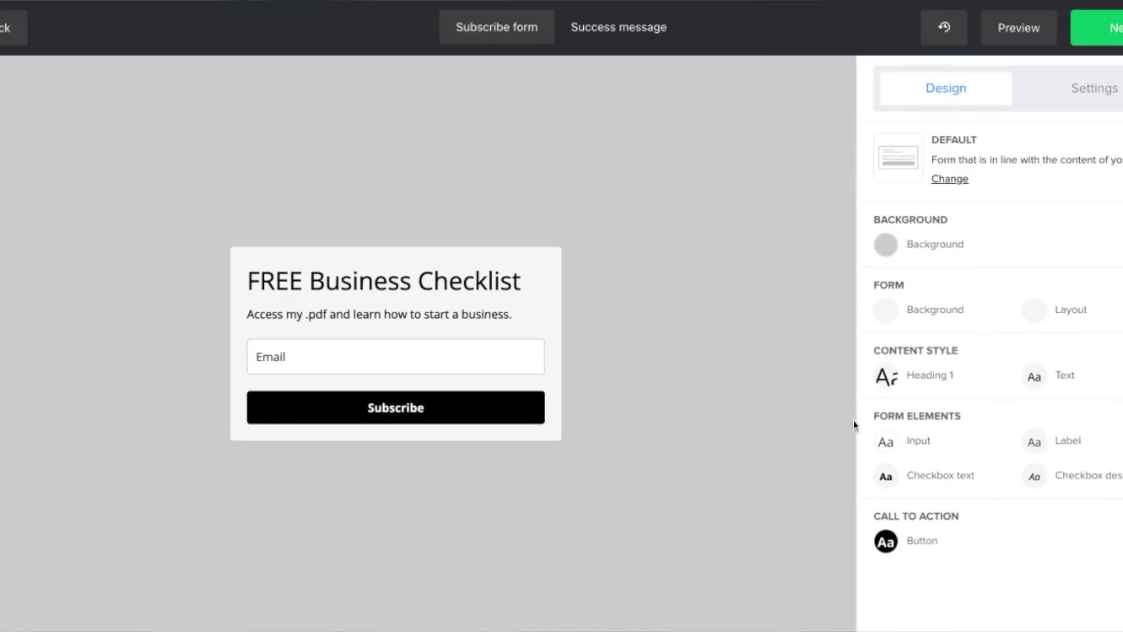
Step: Set the background color around the form to #6ebfb9
left_click(950, 251)
left_click(822, 227)
key("shift+Left")
key("shift+Left")
key("shift+Left")
key("shift+Left")
key("shift+Left")
key("shift+Left")
key("shift+Left")
key("shift+Right")
type("6ebfb9")
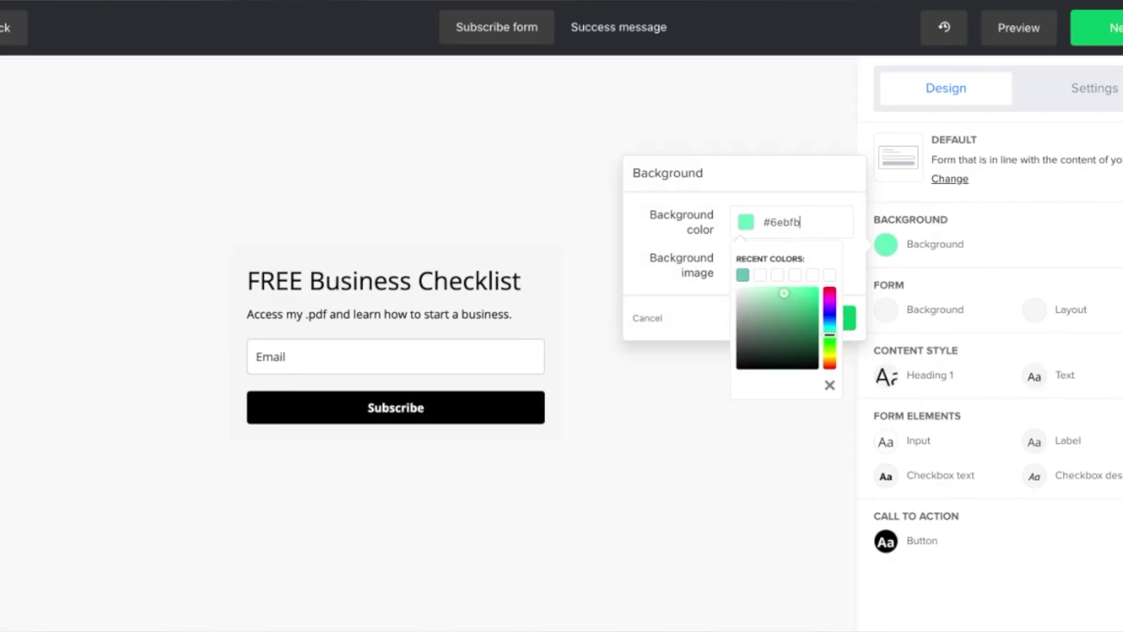
key("Return")
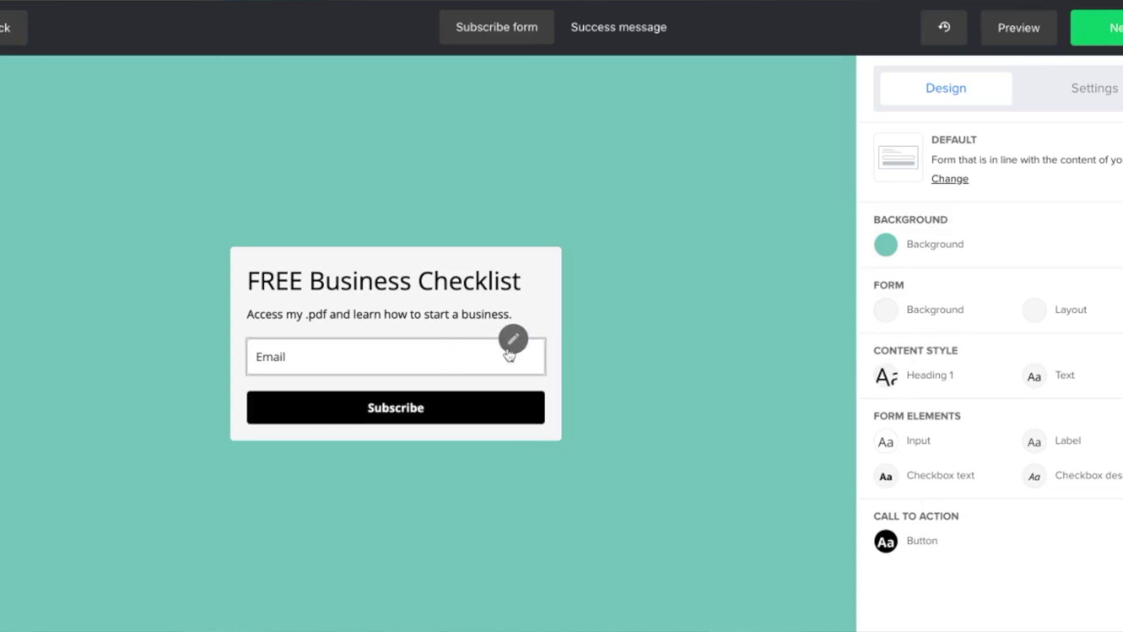
Step: Add a Name field above the Email field in the signup form and save the fields
left_click(512, 344)
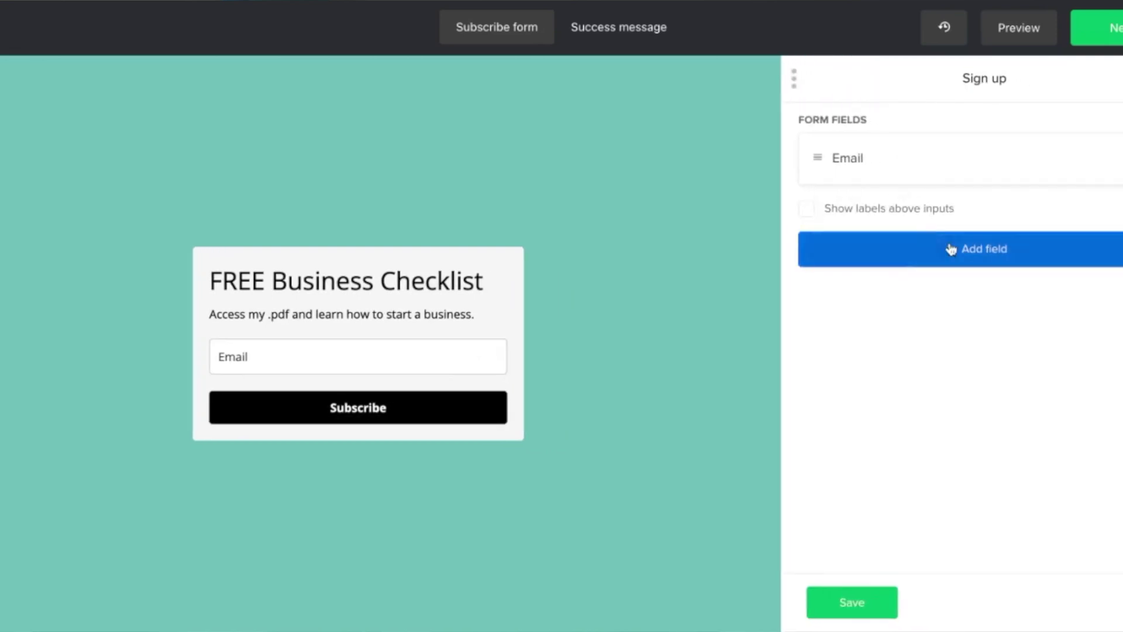
left_click(950, 249)
left_click_drag(813, 226, 811, 223)
left_click(877, 614)
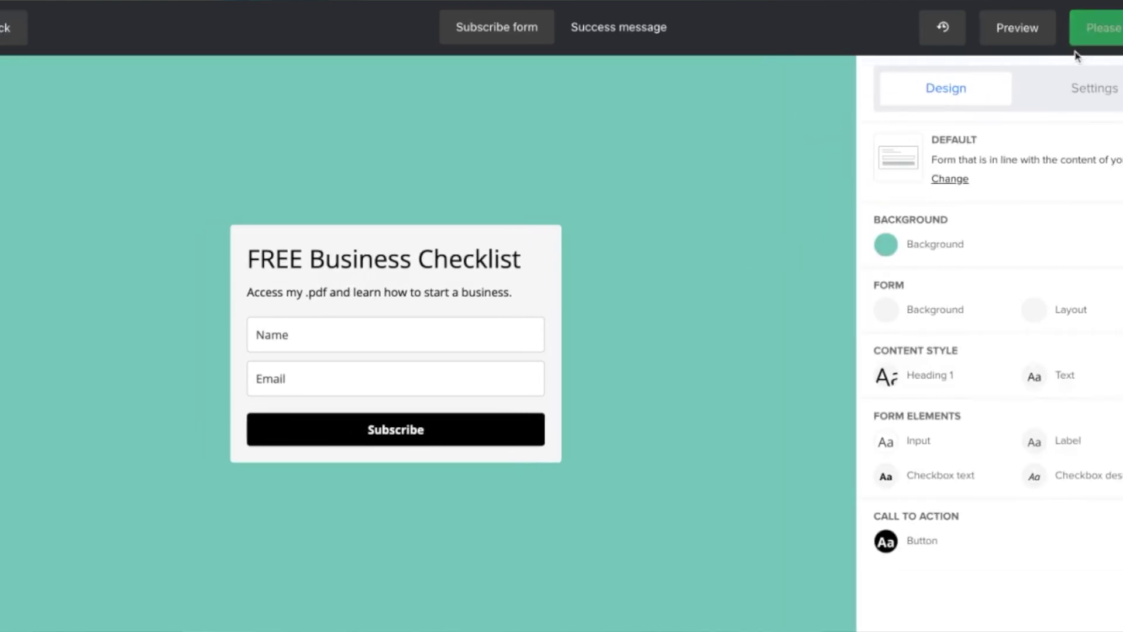
Step: Enable the confirmation checkbox, the GDPR marketing permissions fields and the privacy policy in the form settings
left_click(1062, 95)
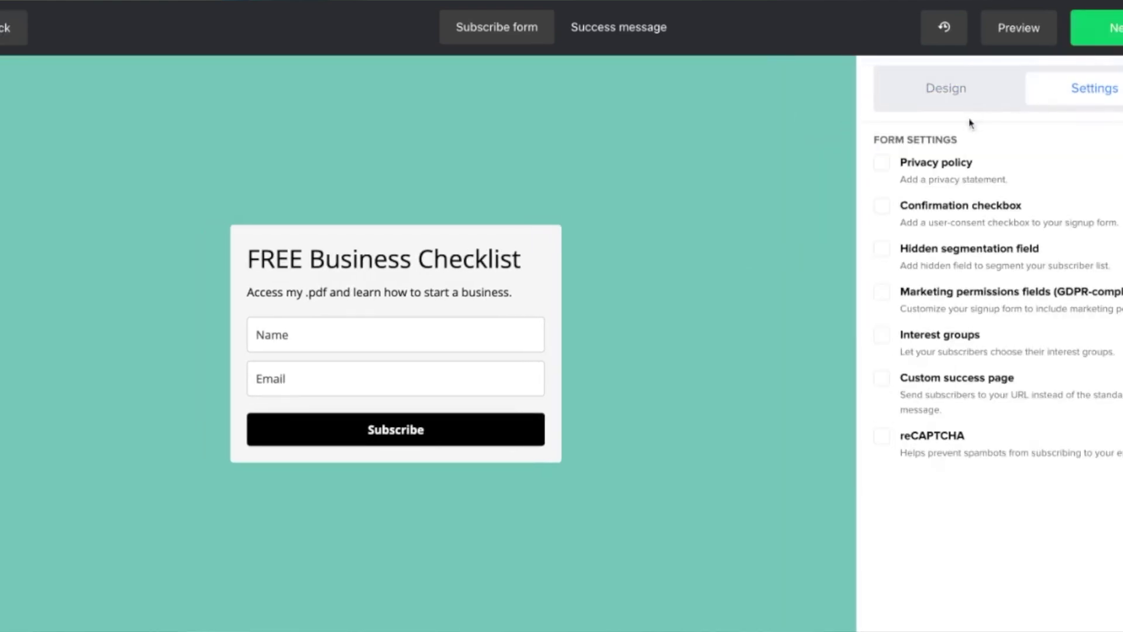
left_click(884, 206)
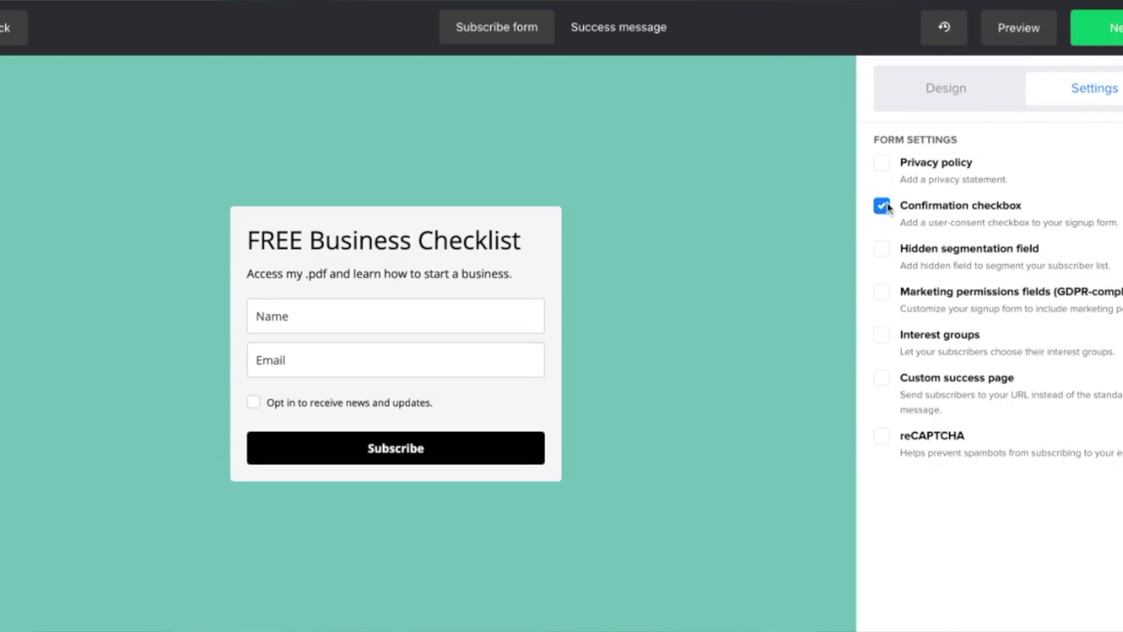
left_click(889, 297)
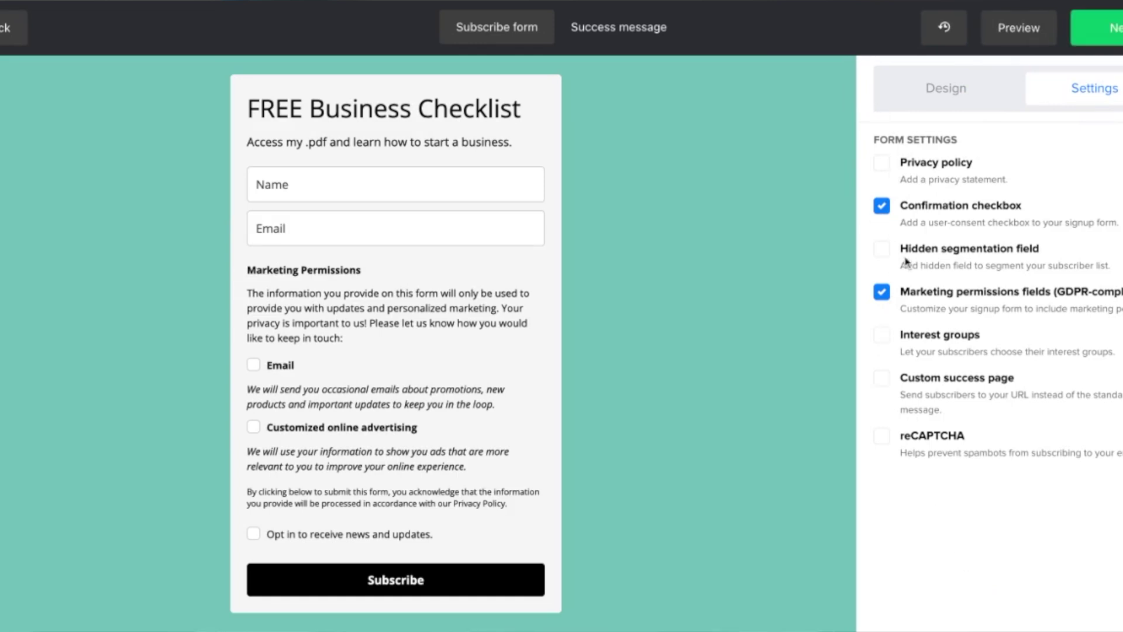
left_click(936, 164)
left_click(943, 104)
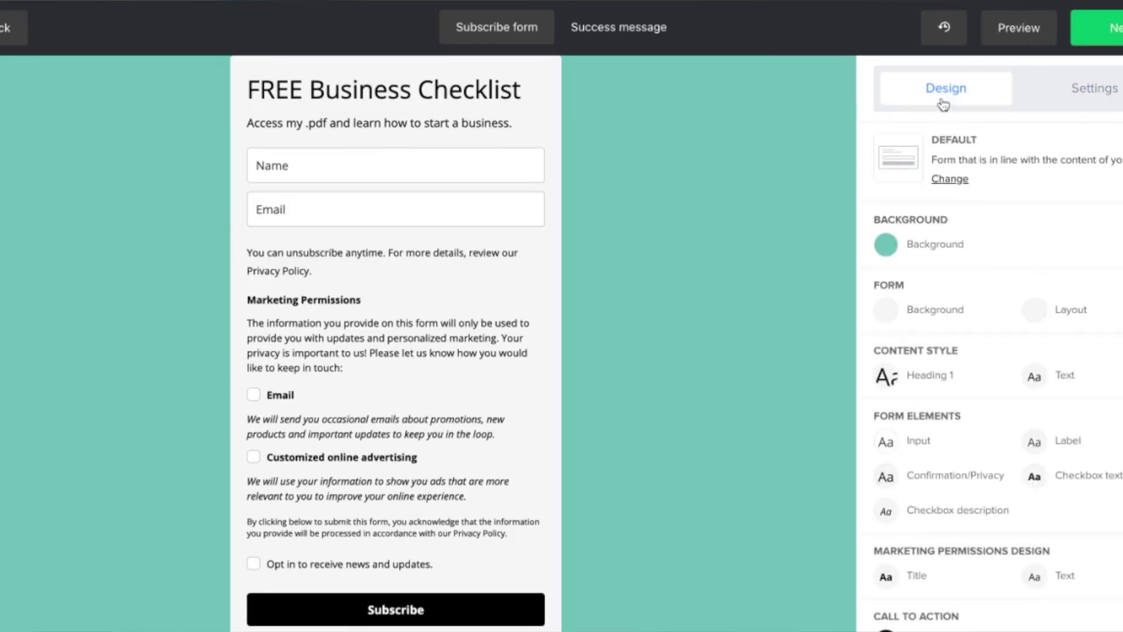
Step: Review the form overview's share URL and the JavaScript and HTML code options for embedding it
scroll(971, 432, "down", 1)
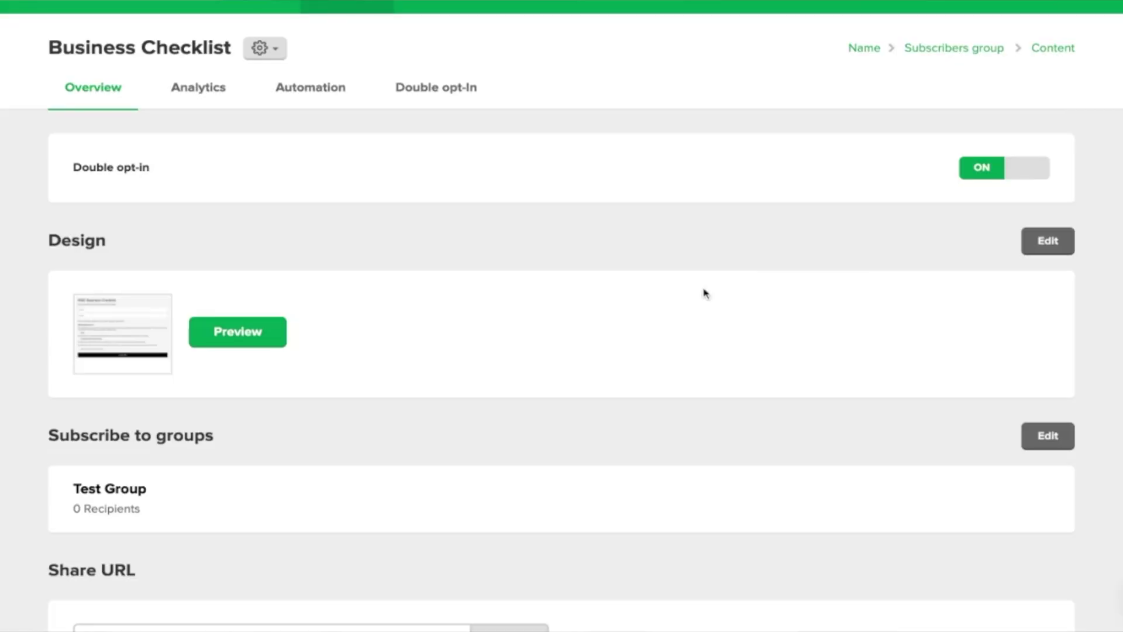
scroll(701, 290, "down", 4)
scroll(705, 292, "down", 3)
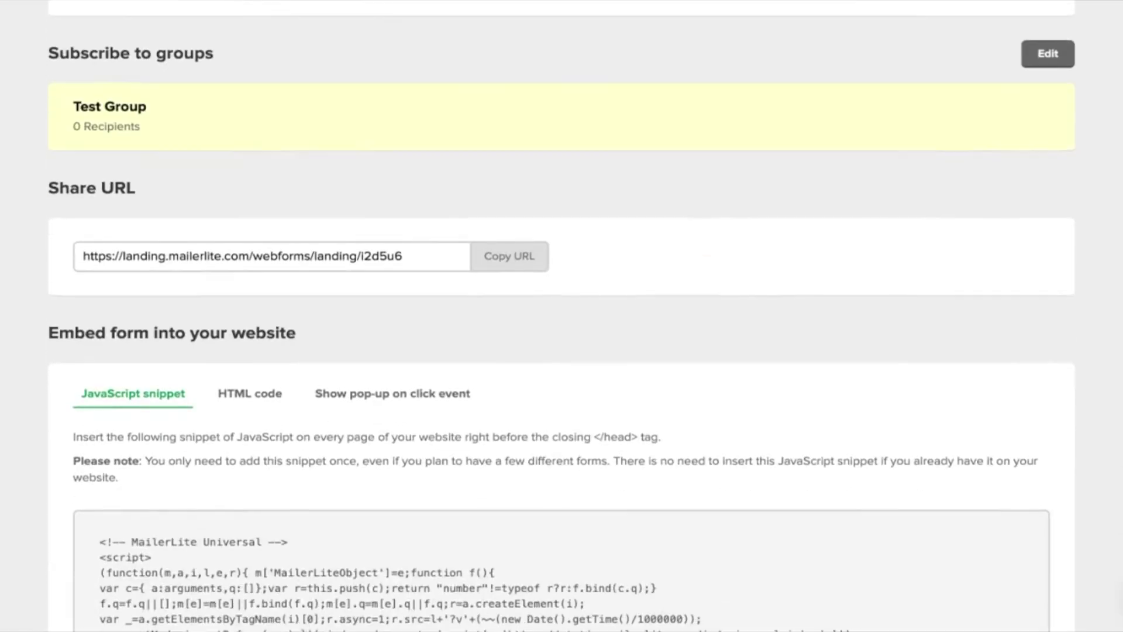
scroll(220, 120, "down", 3)
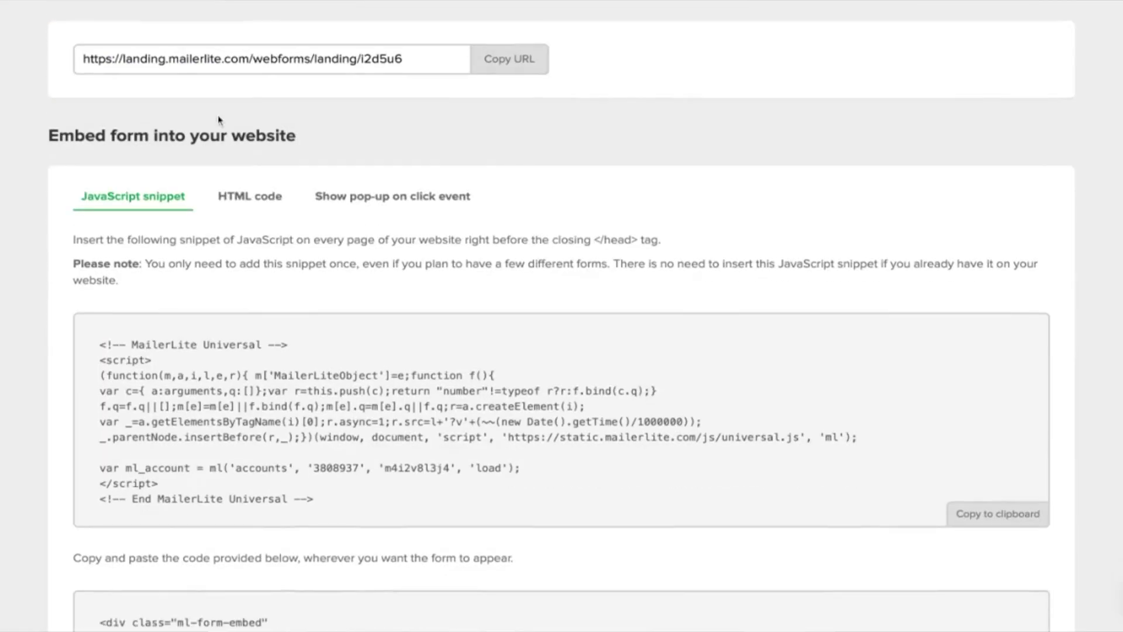
left_click(233, 193)
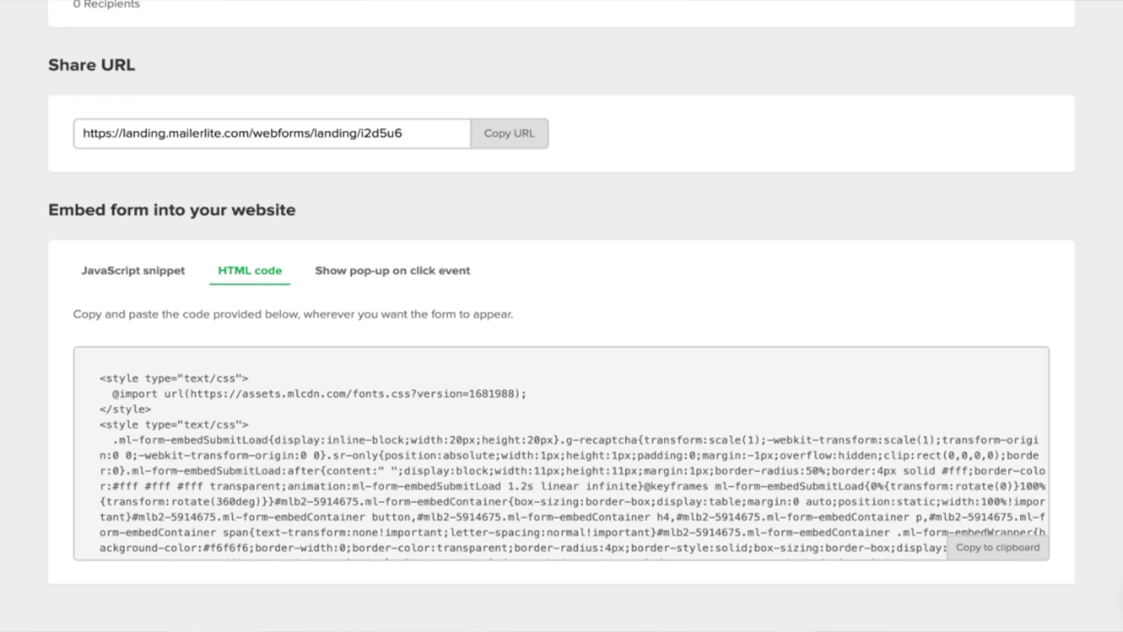
scroll(592, 257, "up", 2)
left_click(444, 244)
left_click(507, 245)
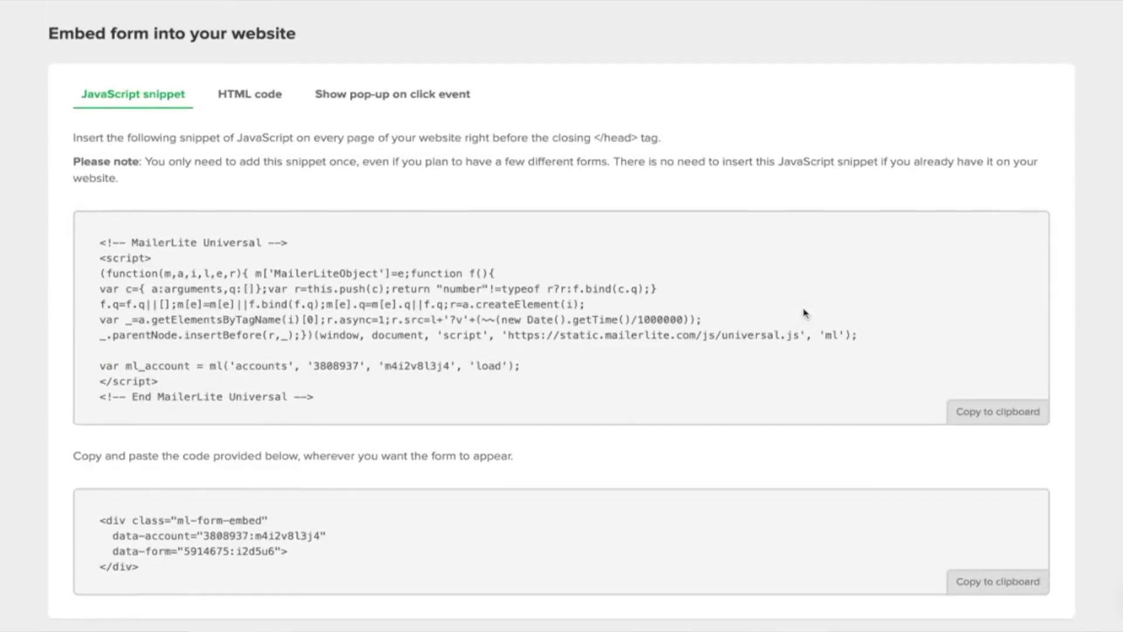
scroll(804, 316, "up", 3)
scroll(804, 314, "up", 9)
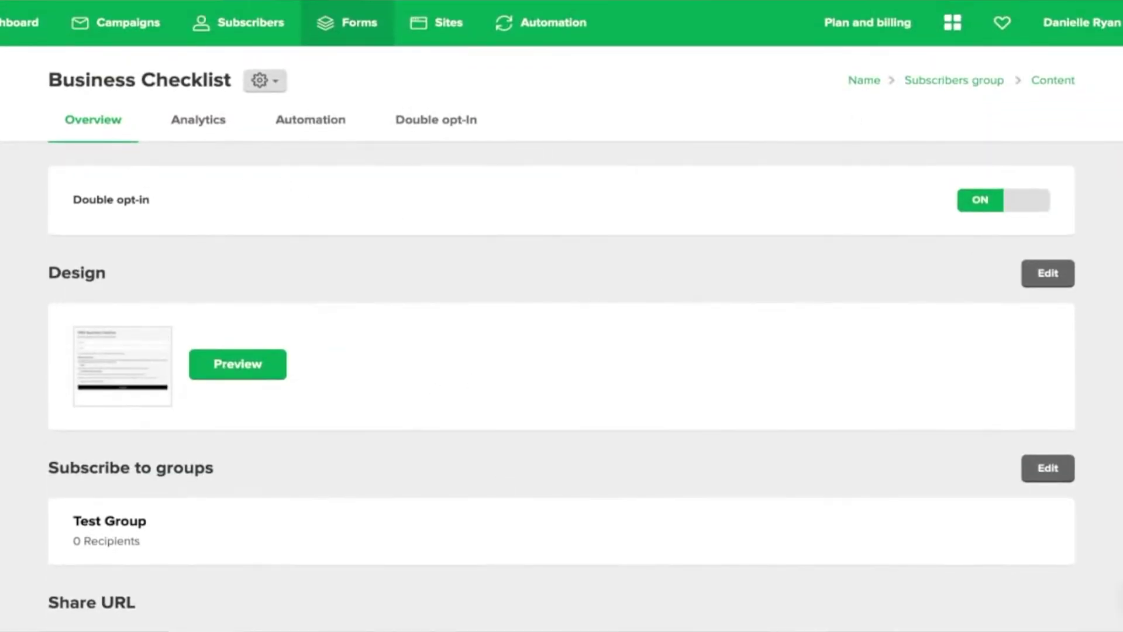
Step: Reopen the form design and change the success message text to "Sing up for my online course CBB and use code "email" to save money."
left_click(1050, 275)
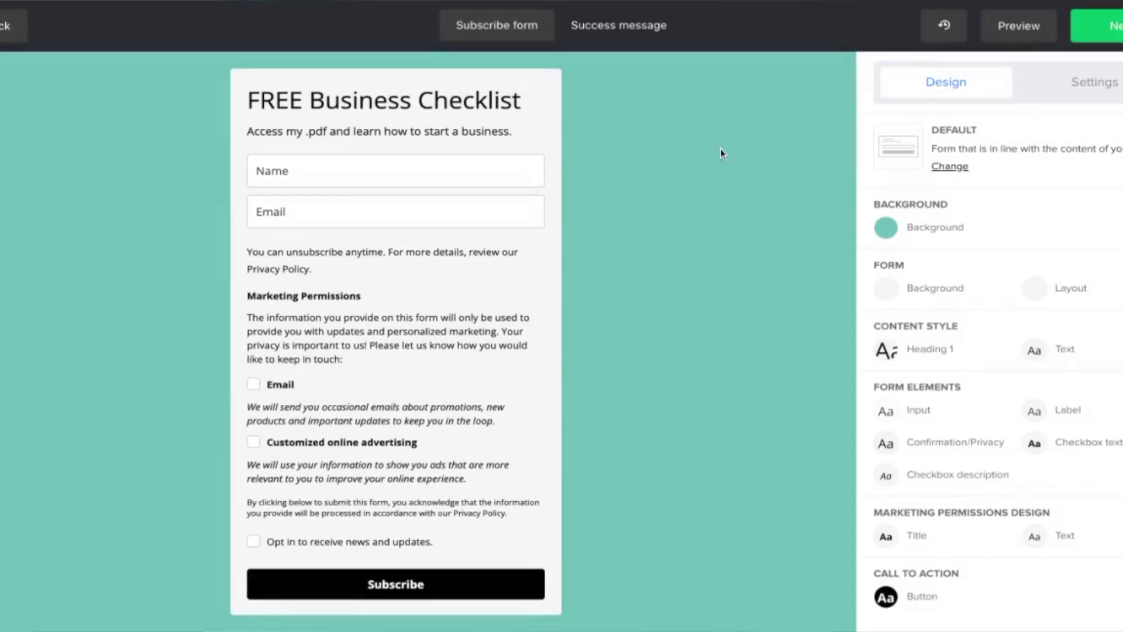
left_click(622, 29)
mouse_move(461, 326)
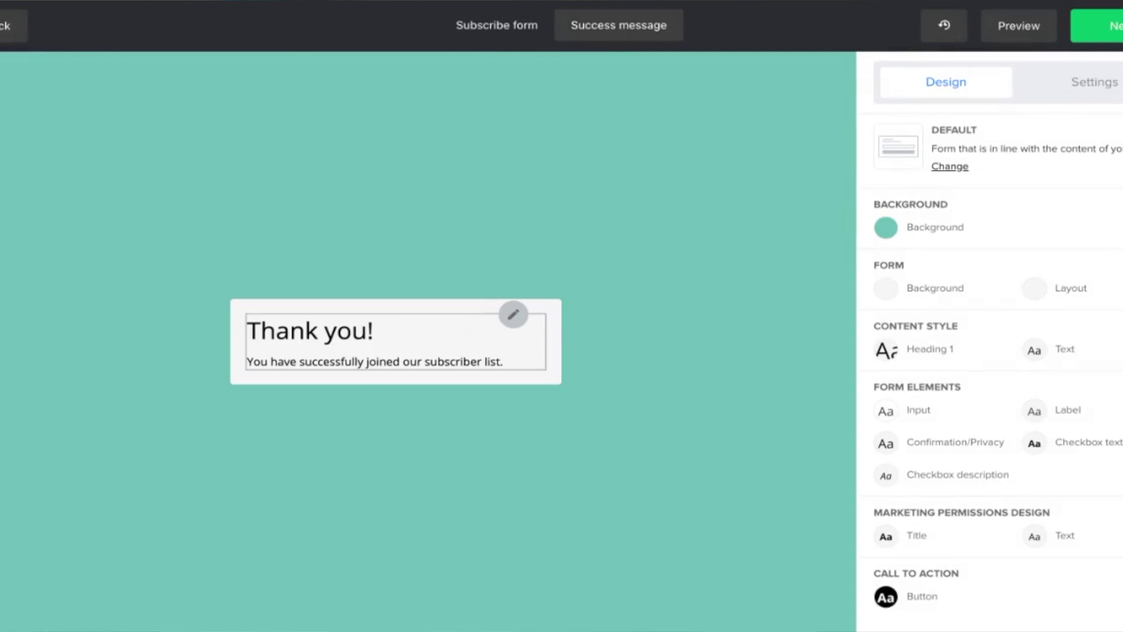
left_click(451, 339)
triple_click(1084, 239)
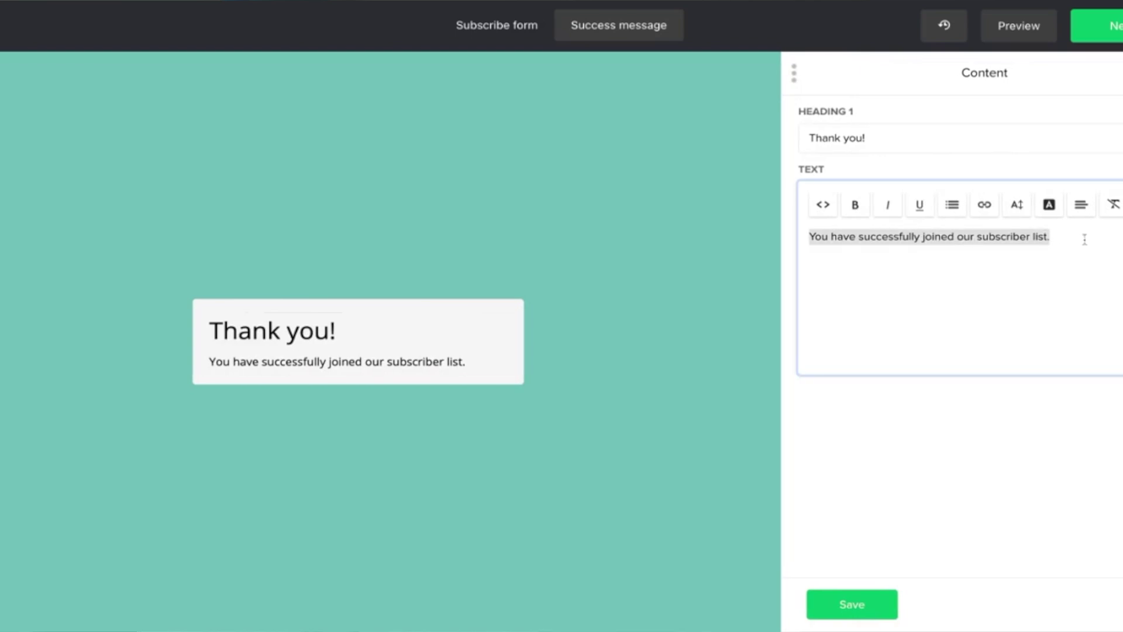
type("Sing up for my online course c")
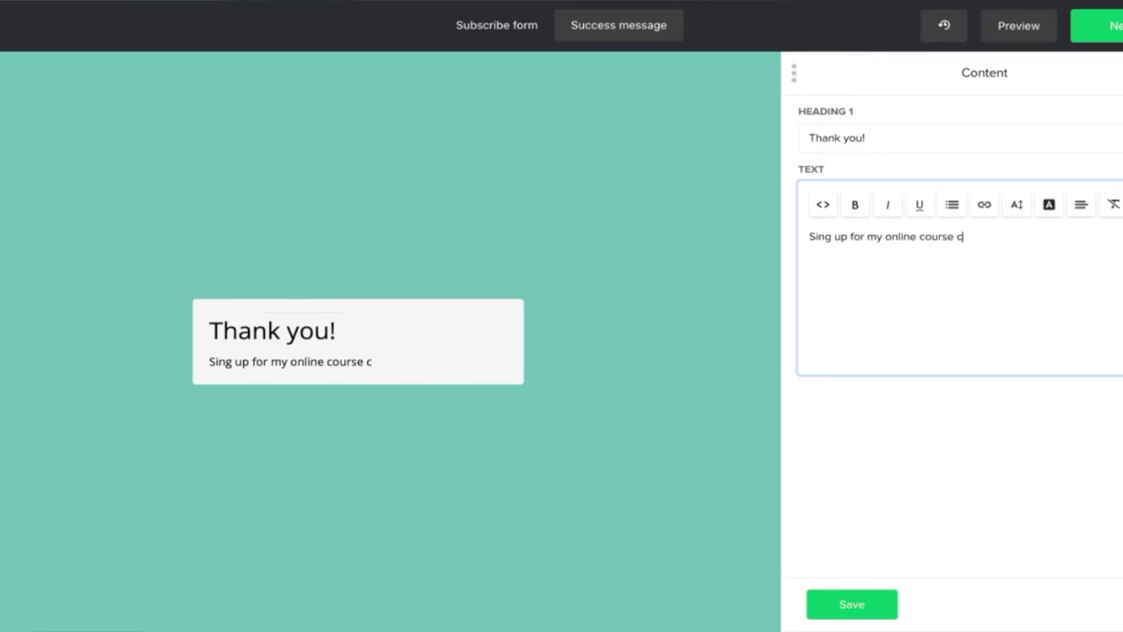
type("BB and use code \"emai")
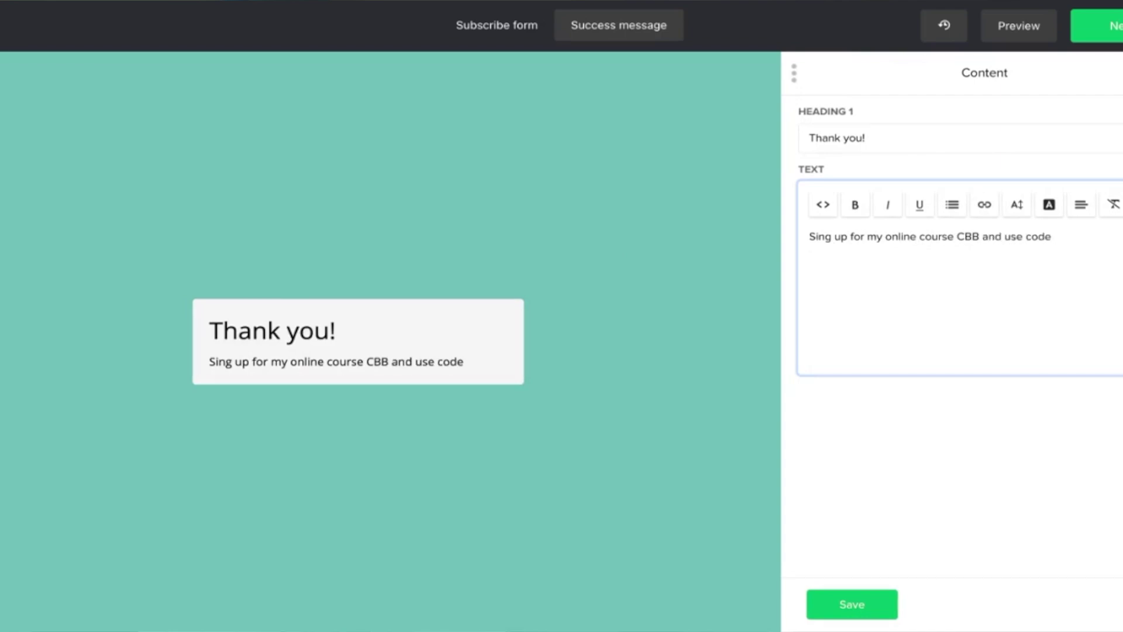
type("l\" to. save money.")
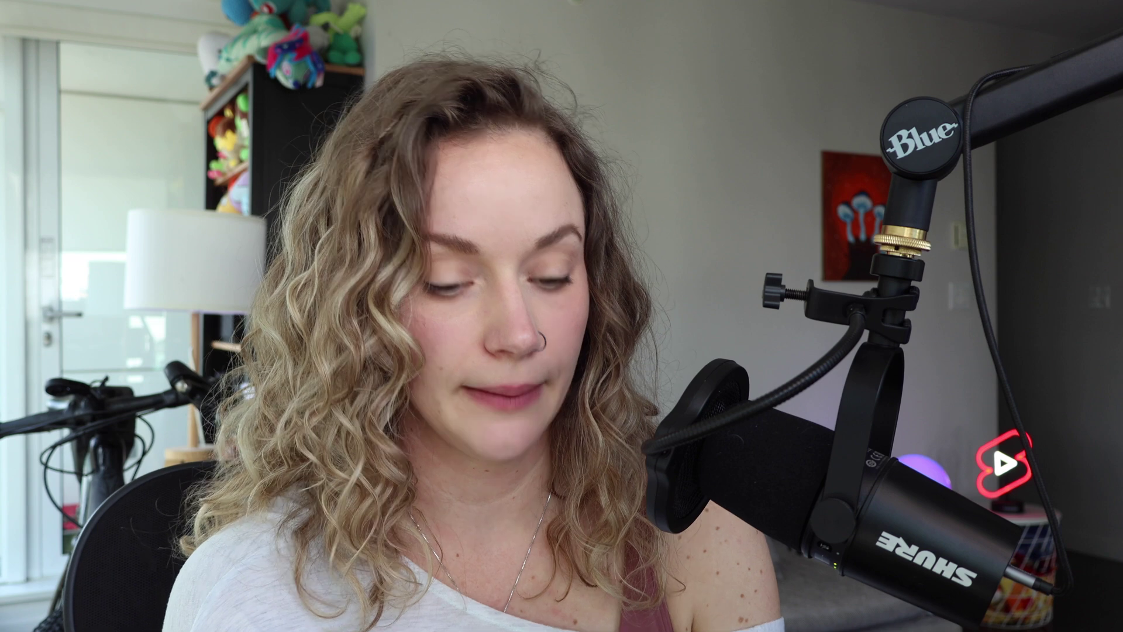